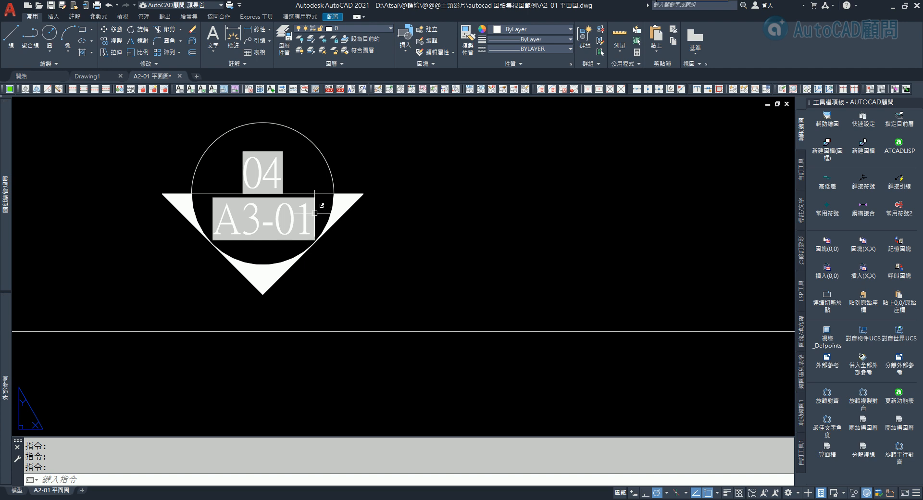
Step: Open the A3-01 立面圖 drawing by following the link in the plan's elevation callout 04
{"action": "mouse_move", "coordinate": [317, 208]}
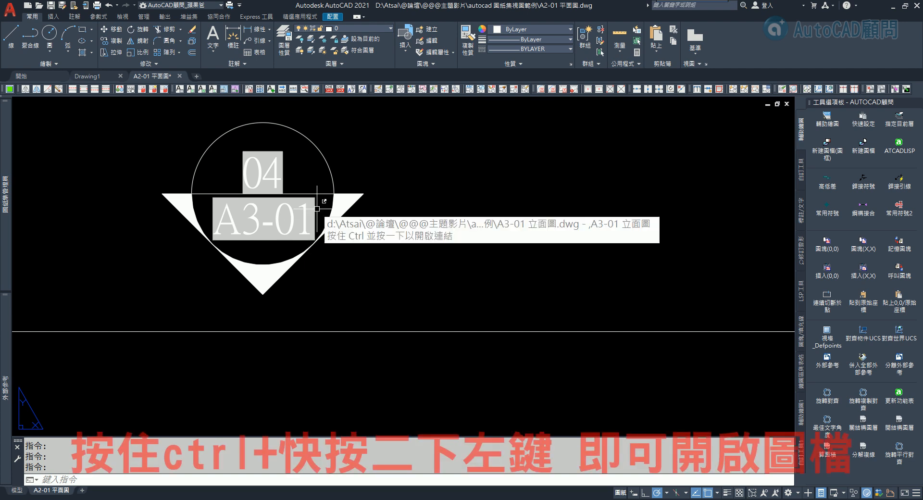
{"action": "double_click", "coordinate": [317, 208], "text": "ctrl"}
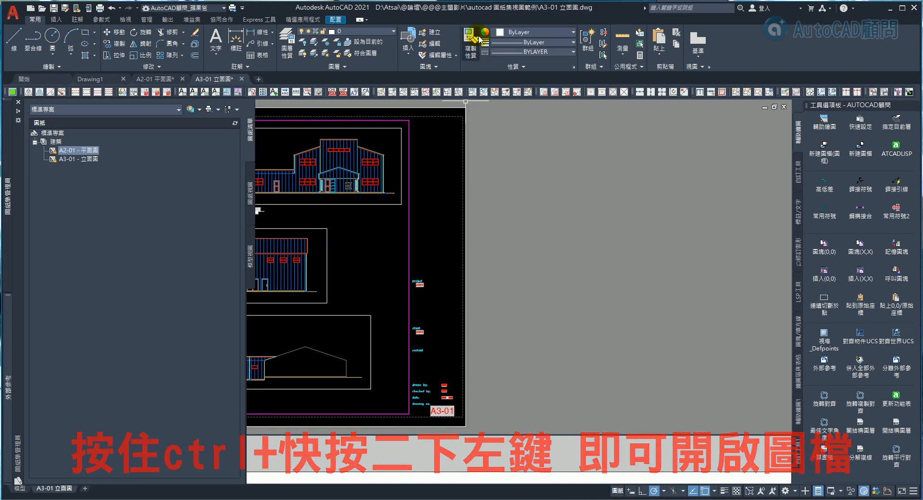
{"action": "double_click", "coordinate": [494, 7]}
Step: Examine the elevation views and their view titles on the A3-01 立面圖 sheet
{"action": "middle_click_drag", "start_coordinate": [366, 220], "coordinate": [562, 239]}
{"action": "scroll", "coordinate": [257, 237], "scroll_direction": "up", "scroll_amount": 6}
{"action": "middle_click_drag", "start_coordinate": [651, 240], "coordinate": [304, 267]}
{"action": "middle_click_drag", "start_coordinate": [620, 265], "coordinate": [419, 282]}
{"action": "scroll", "coordinate": [419, 282], "scroll_direction": "down", "scroll_amount": 5}
{"action": "scroll", "coordinate": [336, 295], "scroll_direction": "up", "scroll_amount": 6}
{"action": "scroll", "coordinate": [334, 293], "scroll_direction": "down", "scroll_amount": 8}
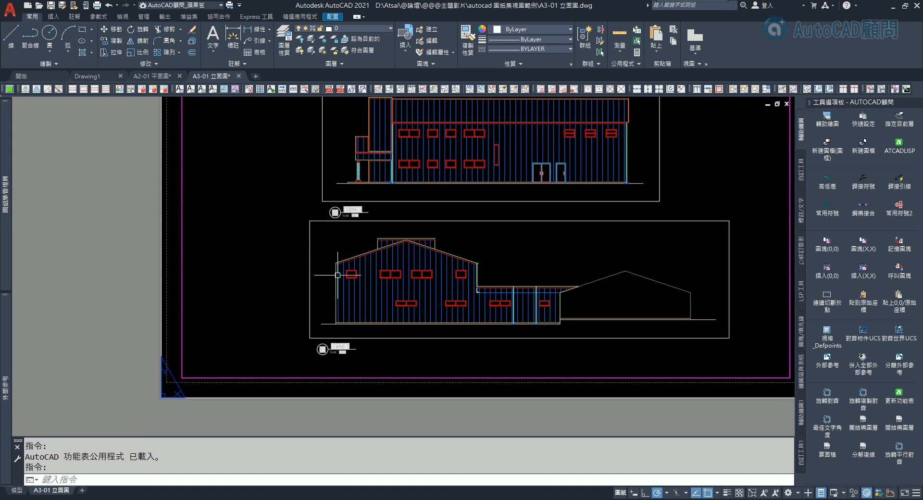
{"action": "scroll", "coordinate": [332, 327], "scroll_direction": "up", "scroll_amount": 8}
{"action": "scroll", "coordinate": [295, 225], "scroll_direction": "down", "scroll_amount": 5}
Step: Renumber the 背立面 sheet view of the A3-01 立面圖 sheet as 05 in the sheet set
{"action": "left_click", "coordinate": [4, 193]}
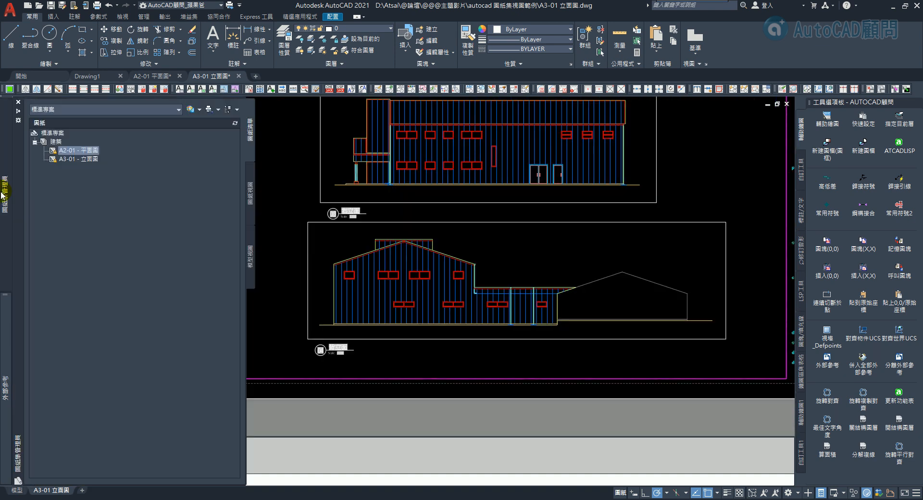
{"action": "left_click", "coordinate": [250, 194]}
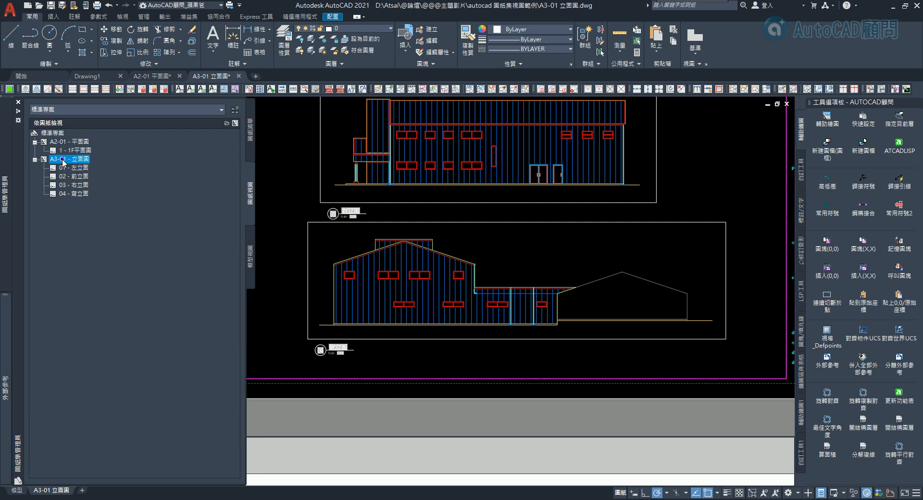
{"action": "right_click", "coordinate": [63, 159]}
{"action": "left_click", "coordinate": [71, 194]}
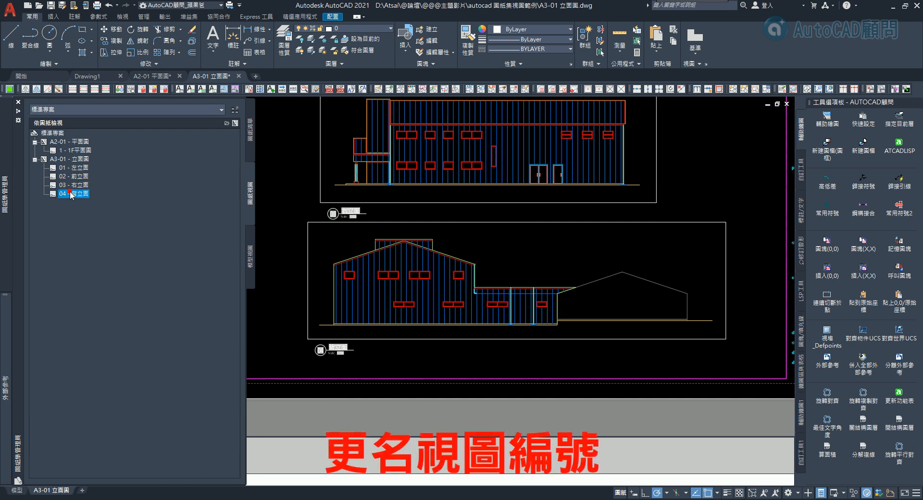
{"action": "right_click", "coordinate": [68, 193]}
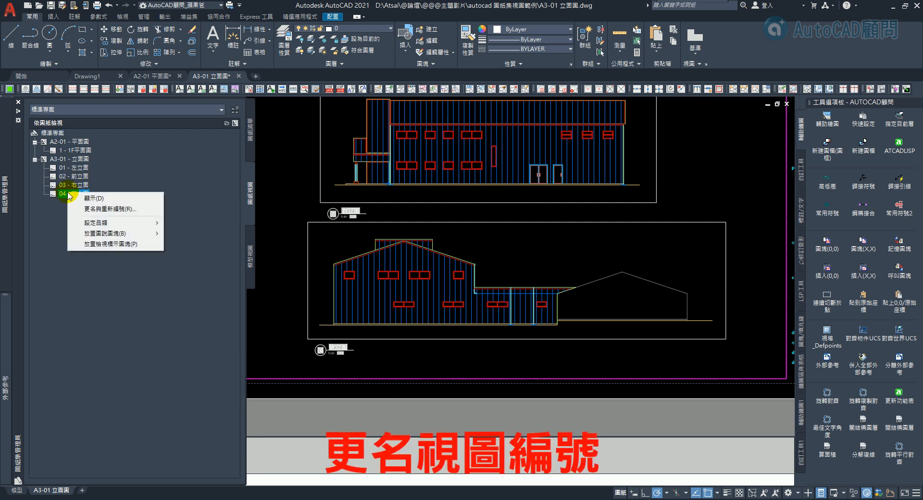
{"action": "left_click", "coordinate": [96, 209]}
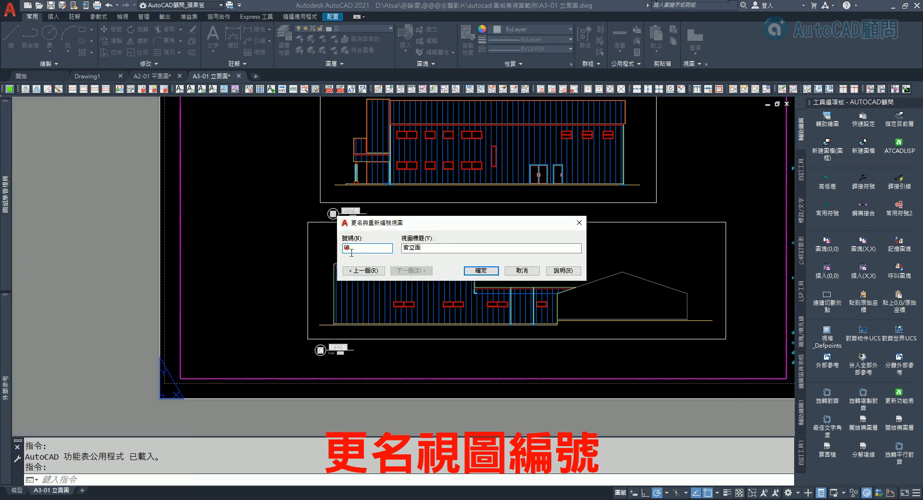
{"action": "type", "text": "05"}
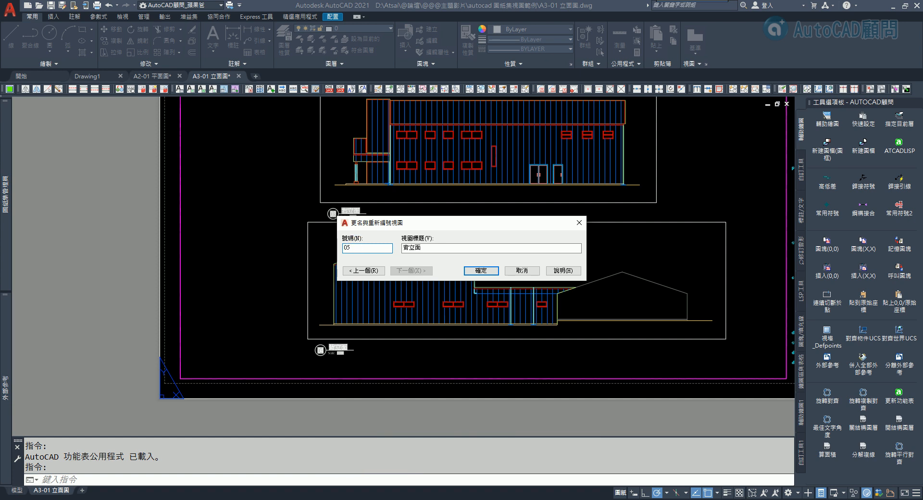
{"action": "left_click", "coordinate": [474, 268]}
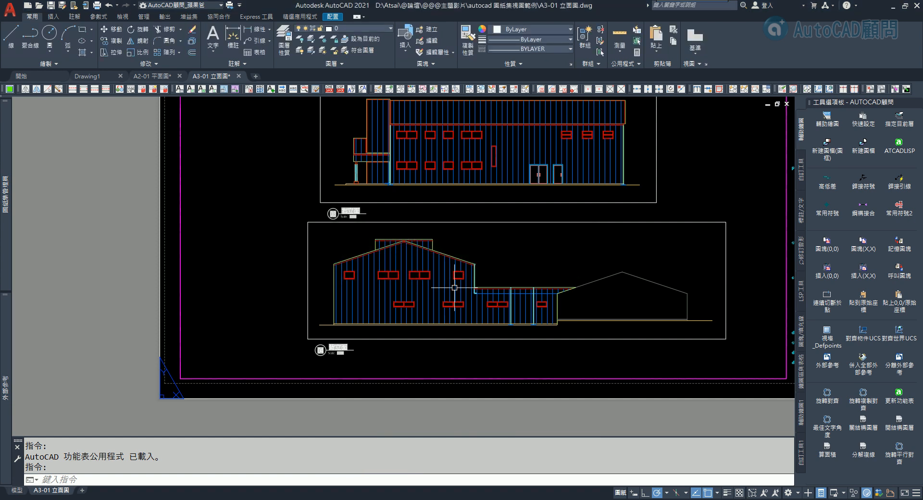
Step: Regenerate the A3-01 立面圖 drawing to update the number in the 背立面 view title
{"action": "scroll", "coordinate": [327, 360], "scroll_direction": "up", "scroll_amount": 8}
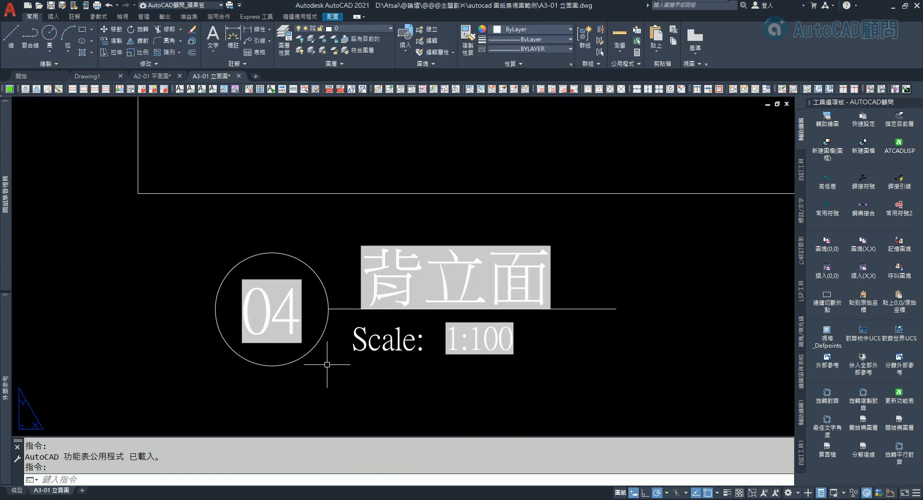
{"action": "type", "text": "RE"}
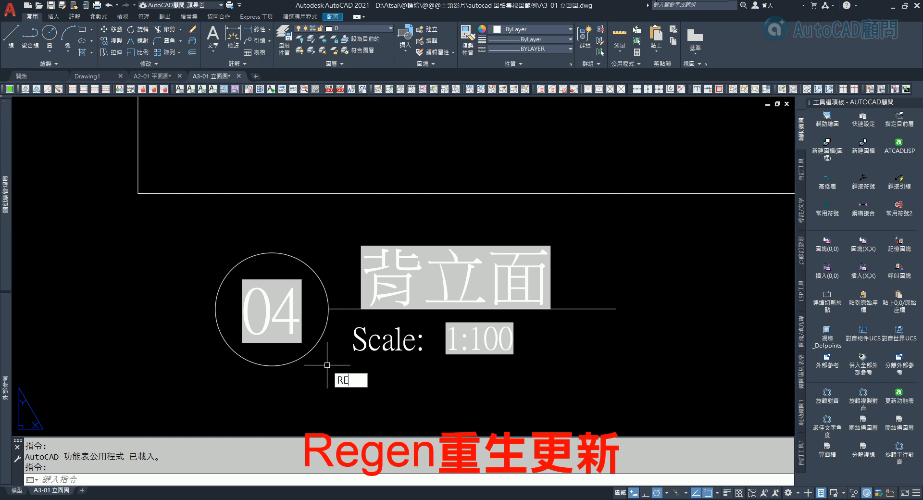
{"action": "key", "text": "Return"}
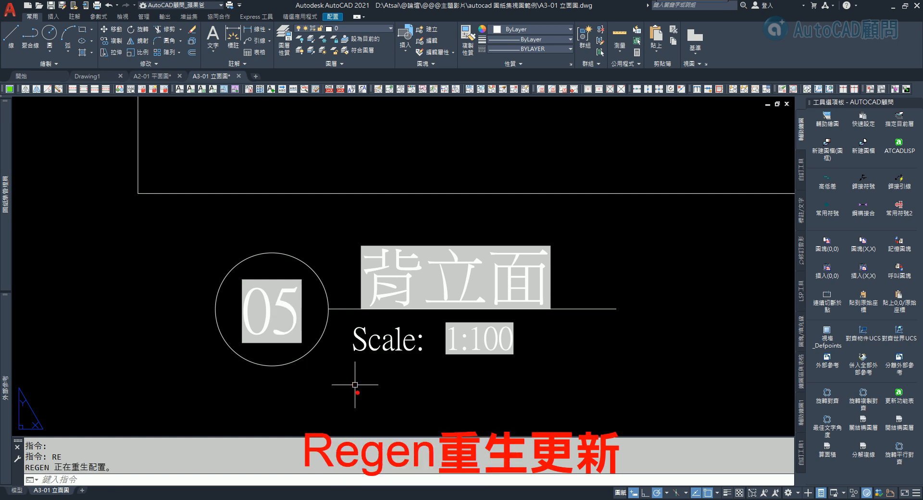
Step: Switch to the A2-01 平面圖 drawing and regenerate it to update its 背立面 callout number
{"action": "mouse_move", "coordinate": [2, 234]}
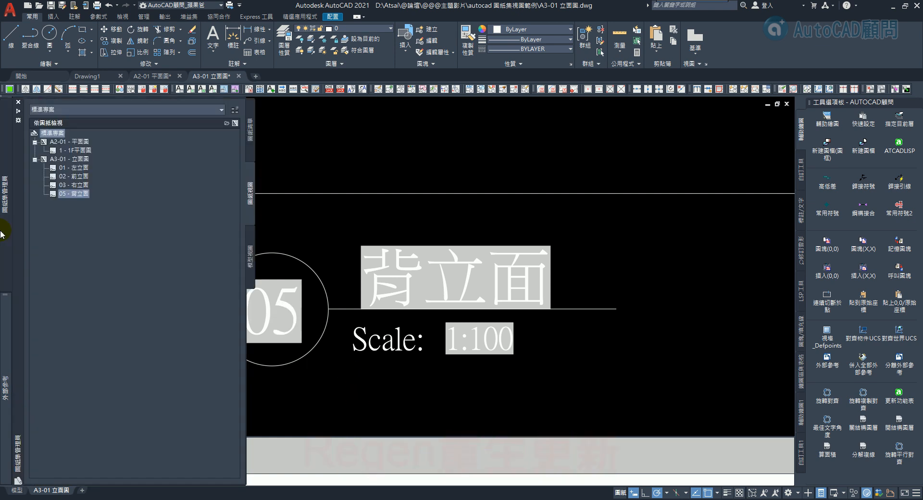
{"action": "double_click", "coordinate": [72, 142]}
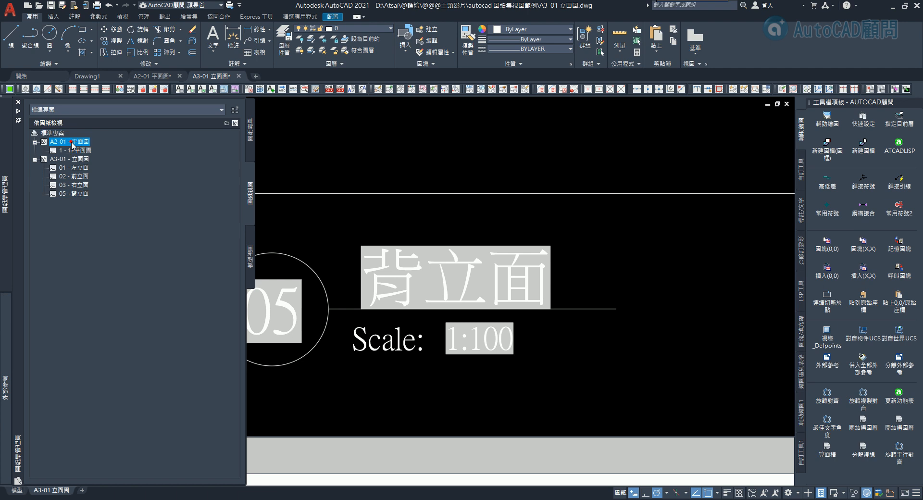
{"action": "left_click", "coordinate": [149, 76]}
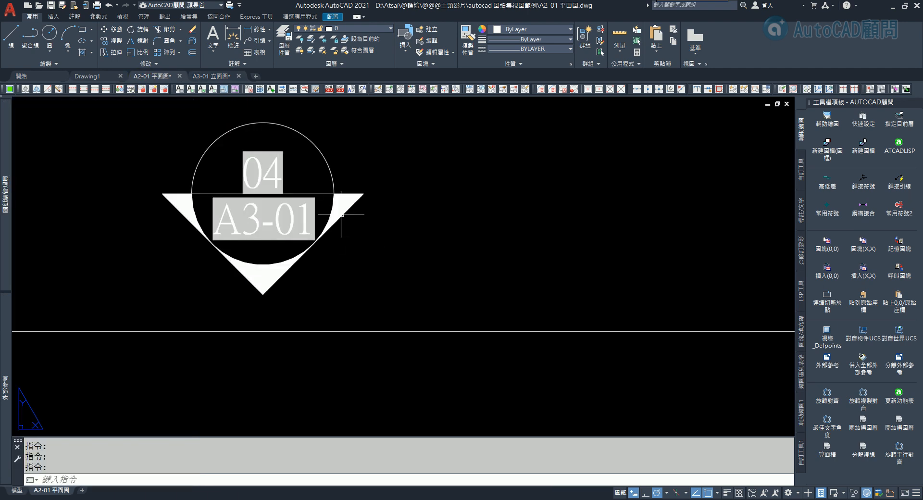
{"action": "middle_click_drag", "start_coordinate": [347, 230], "coordinate": [374, 262]}
{"action": "type", "text": "RE"}
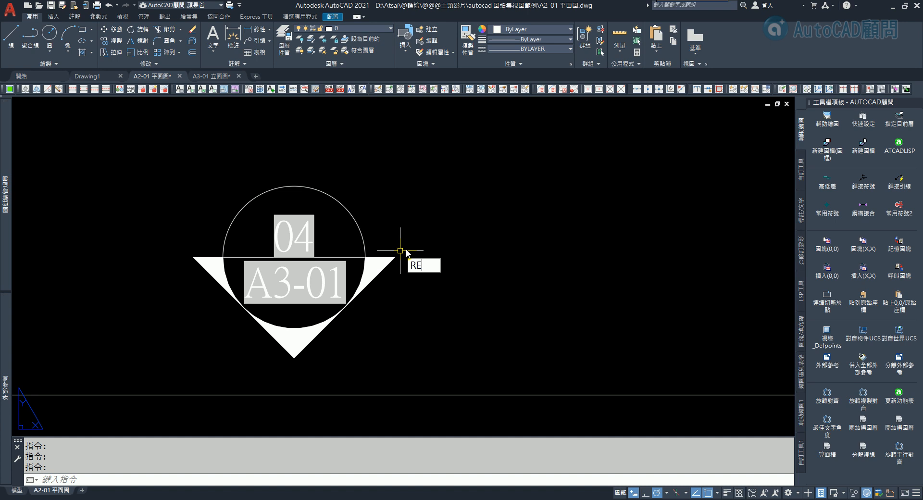
{"action": "key", "text": "Return"}
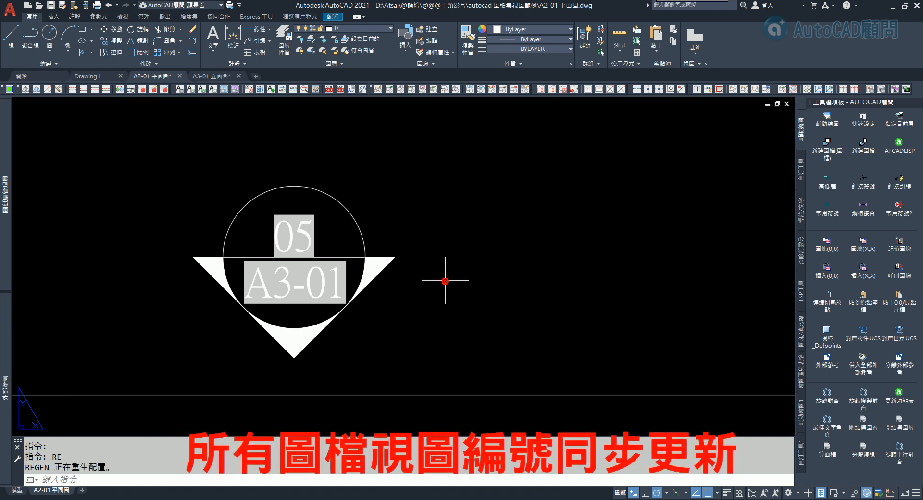
Step: Check the callout 02 below the floor plan and close the A3-01 立面圖 drawing
{"action": "scroll", "coordinate": [428, 290], "scroll_direction": "down", "scroll_amount": 10}
{"action": "middle_click_drag", "start_coordinate": [429, 291], "coordinate": [428, 213]}
{"action": "scroll", "coordinate": [421, 244], "scroll_direction": "down", "scroll_amount": 6}
{"action": "scroll", "coordinate": [410, 318], "scroll_direction": "up", "scroll_amount": 4}
{"action": "scroll", "coordinate": [423, 315], "scroll_direction": "up", "scroll_amount": 4}
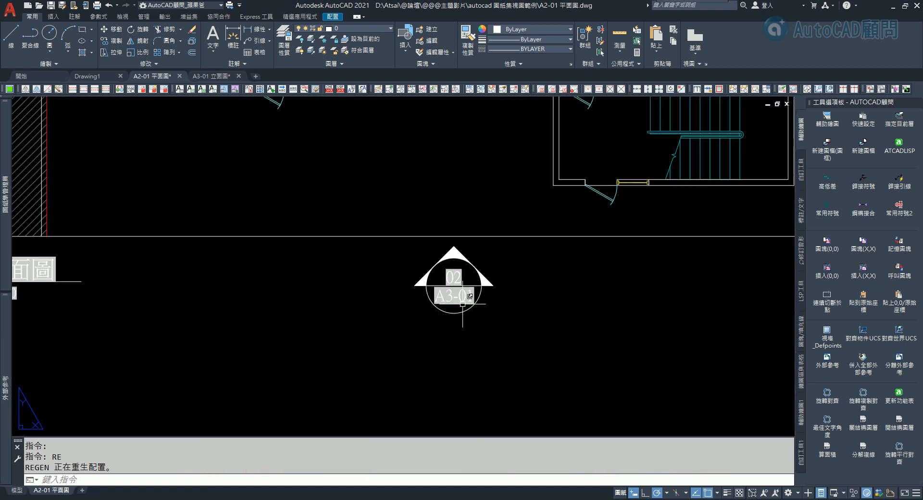
{"action": "left_click", "coordinate": [234, 77]}
{"action": "left_click", "coordinate": [237, 76]}
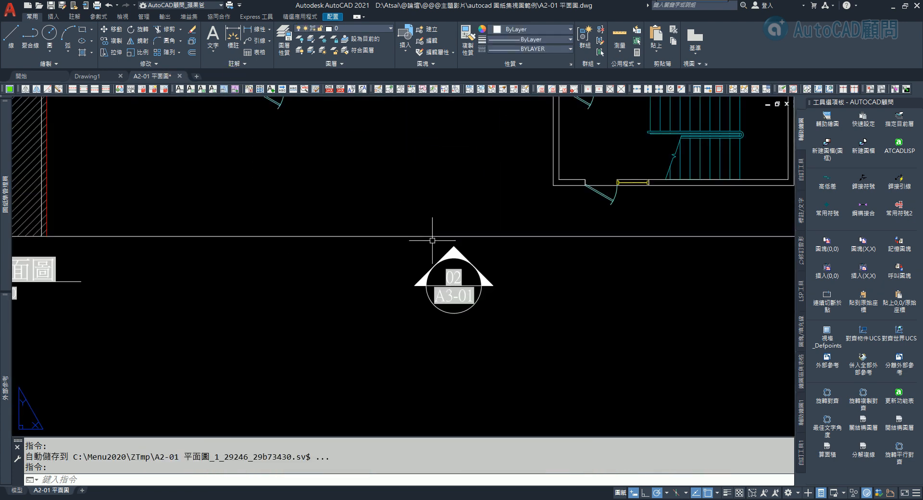
Step: Renumber the A3-01 立面圖 sheet as A3-02, with layout name A3-02 立面圖 and file name A3-02 立面圖.dwg
{"action": "mouse_move", "coordinate": [5, 192]}
{"action": "right_click", "coordinate": [77, 162]}
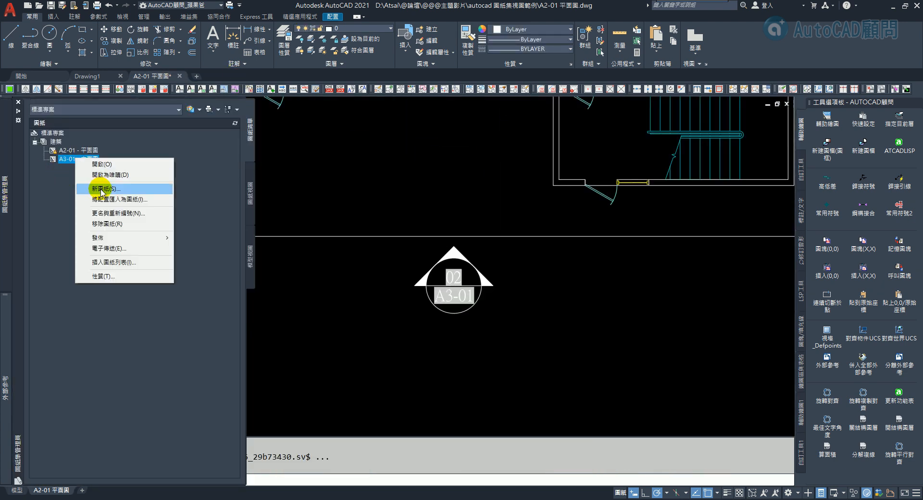
{"action": "left_click", "coordinate": [94, 209]}
{"action": "type", "text": "A3-02"}
{"action": "left_click", "coordinate": [416, 220]}
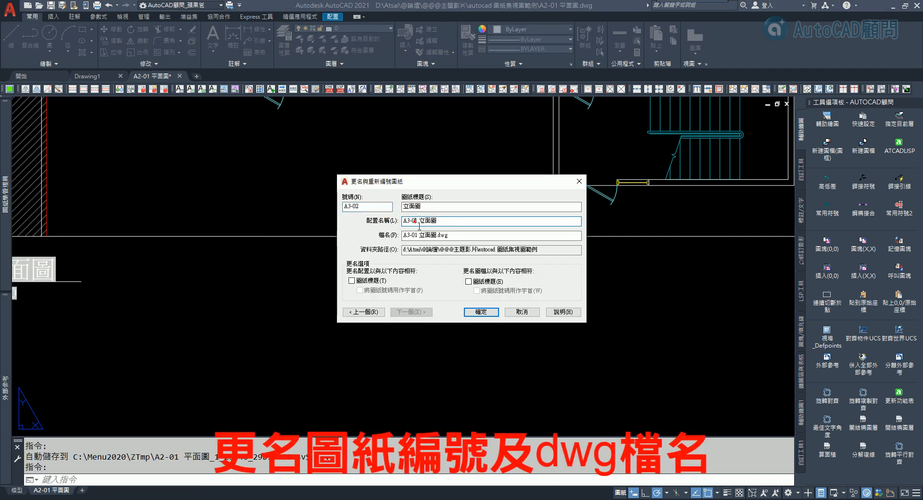
{"action": "type", "text": "2"}
{"action": "left_click_drag", "start_coordinate": [418, 235], "coordinate": [413, 235]}
{"action": "type", "text": "2"}
{"action": "left_click", "coordinate": [481, 311]}
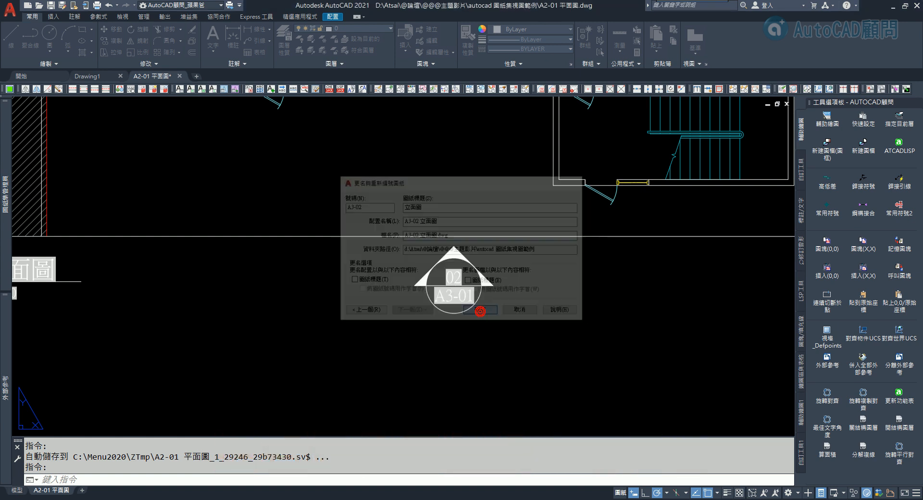
Step: Regenerate the A2-01 平面圖 drawing to update the sheet number in the callout below the plan
{"action": "scroll", "coordinate": [480, 312], "scroll_direction": "up", "scroll_amount": 4}
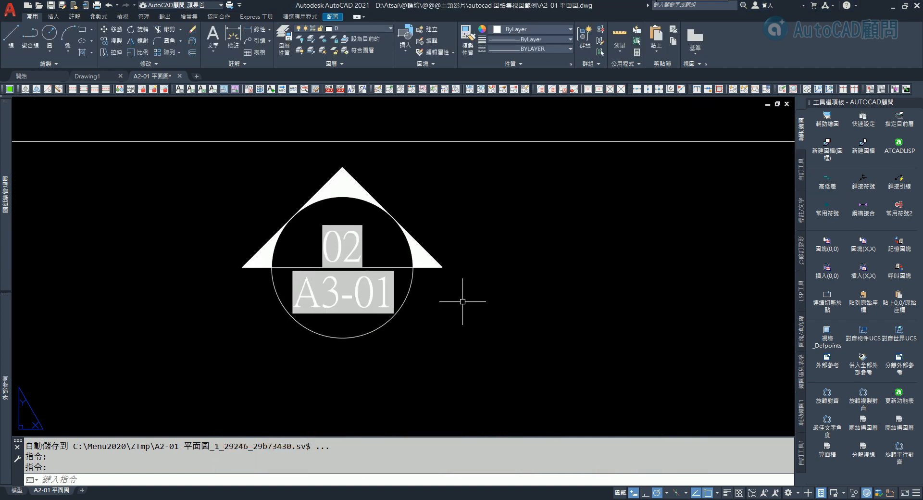
{"action": "type", "text": "RE"}
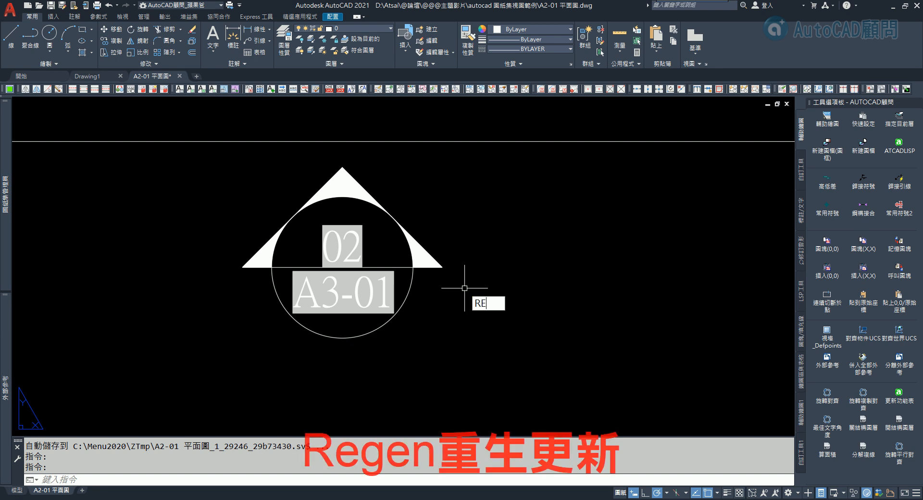
{"action": "left_click", "coordinate": [498, 318]}
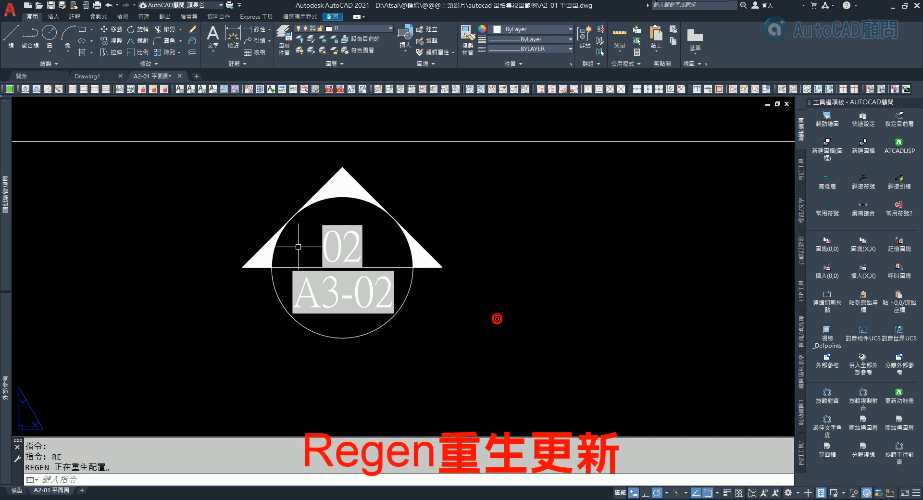
Step: Review the sheet set's model views, sheet list and sheet views, and inspect the callout above the floor plan
{"action": "mouse_move", "coordinate": [3, 205]}
{"action": "left_click", "coordinate": [249, 239]}
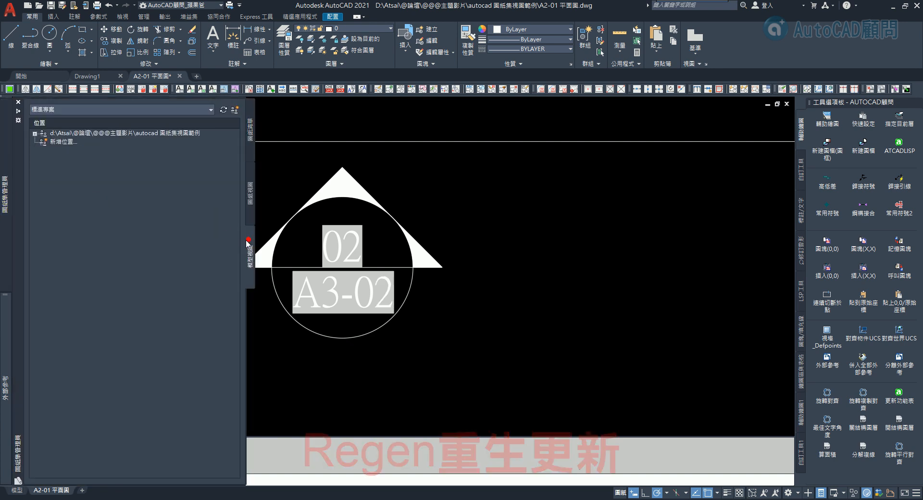
{"action": "left_click", "coordinate": [251, 150]}
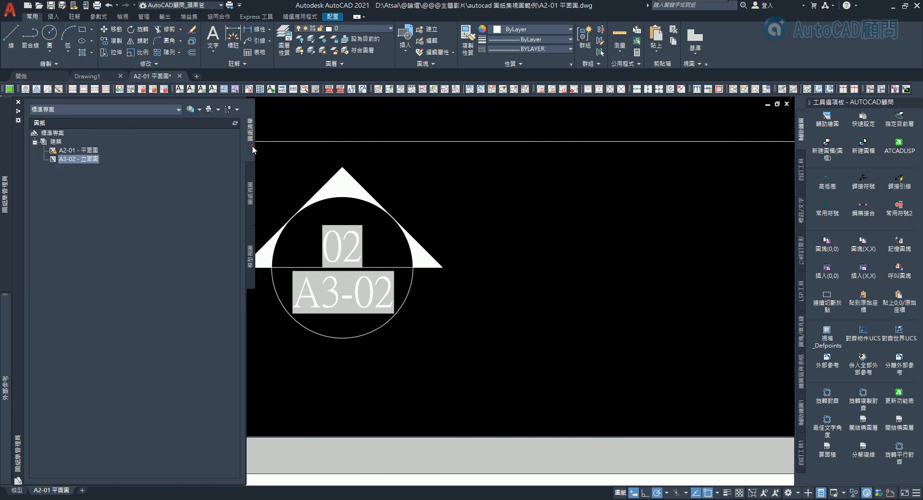
{"action": "left_click", "coordinate": [250, 181]}
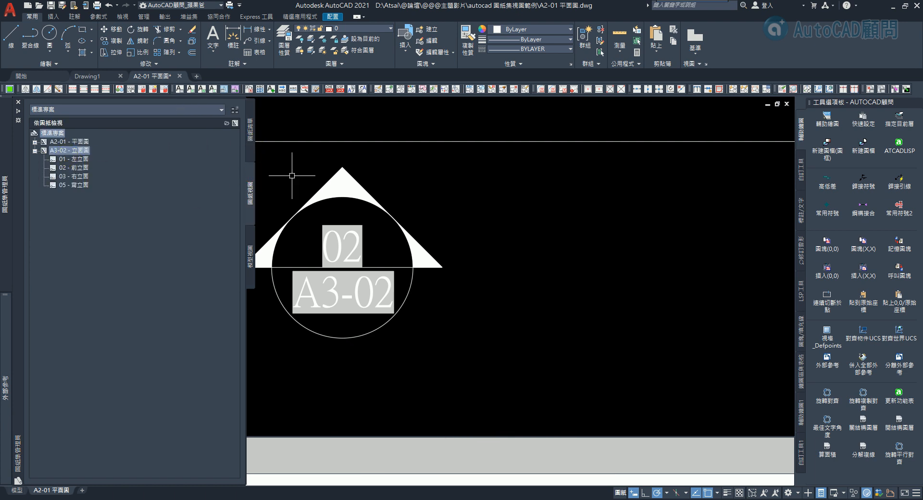
{"action": "scroll", "coordinate": [305, 181], "scroll_direction": "down", "scroll_amount": 5}
{"action": "scroll", "coordinate": [340, 169], "scroll_direction": "down", "scroll_amount": 2}
{"action": "scroll", "coordinate": [302, 134], "scroll_direction": "up", "scroll_amount": 8}
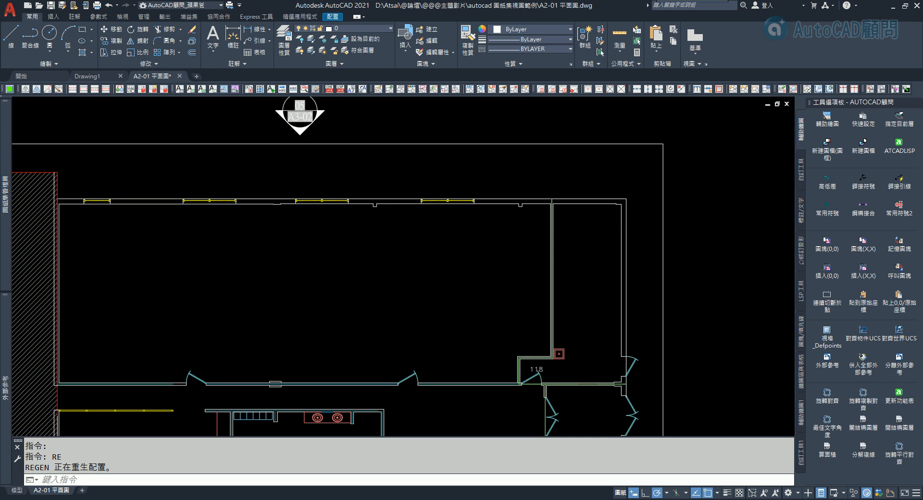
{"action": "middle_click_drag", "start_coordinate": [302, 134], "coordinate": [320, 191]}
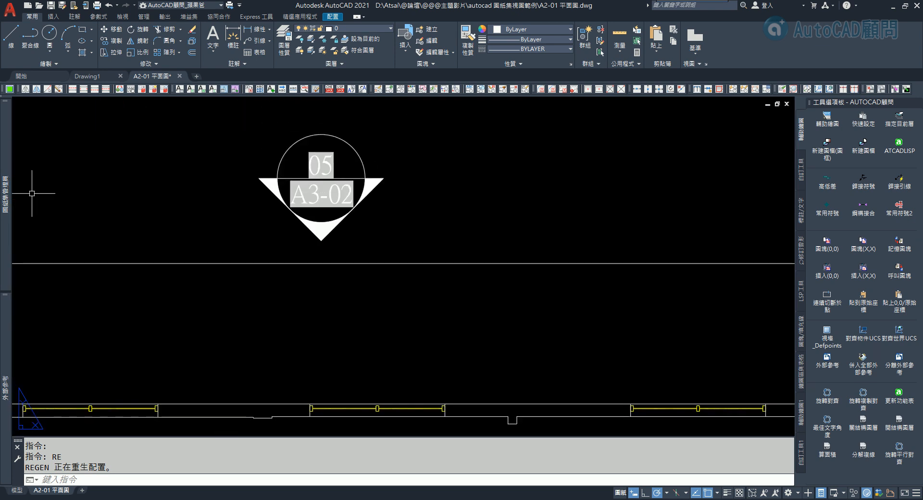
Step: Place the 索引符號-右 callout block for the 03 - 右立面 view beside the hatched edge of the floor plan
{"action": "mouse_move", "coordinate": [3, 202]}
{"action": "right_click", "coordinate": [69, 187]}
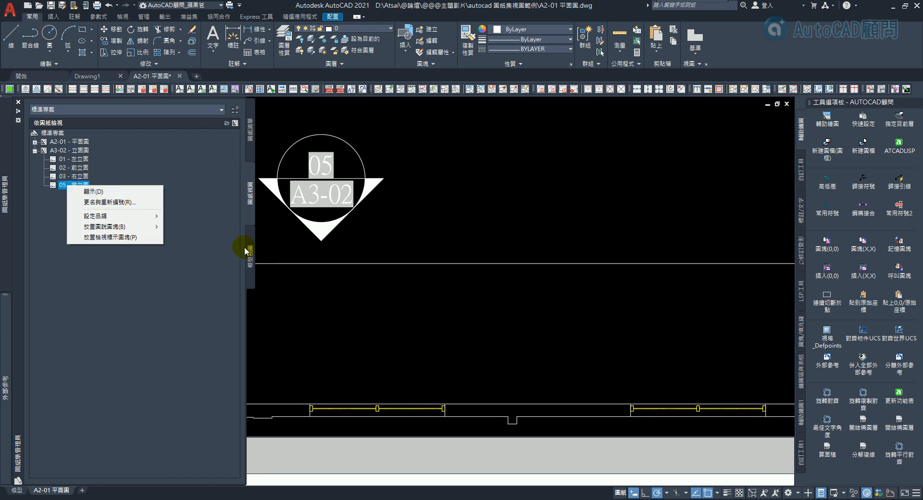
{"action": "left_click", "coordinate": [77, 177]}
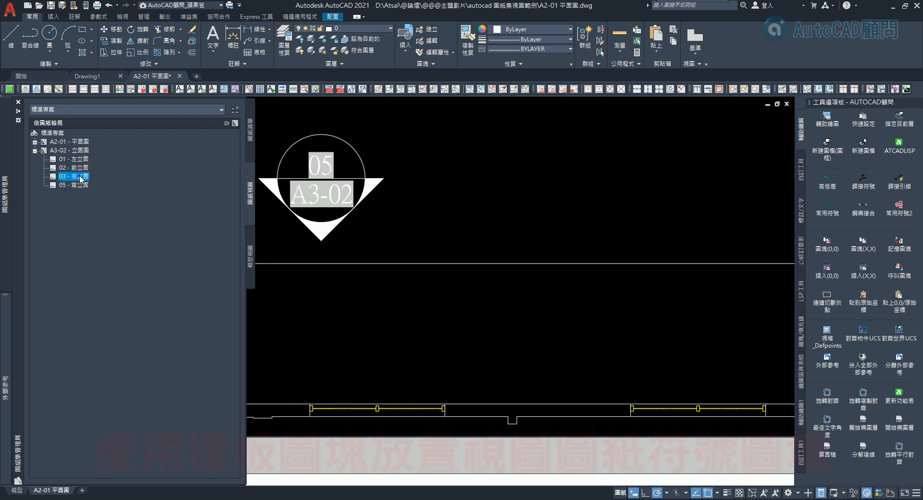
{"action": "right_click", "coordinate": [81, 179]}
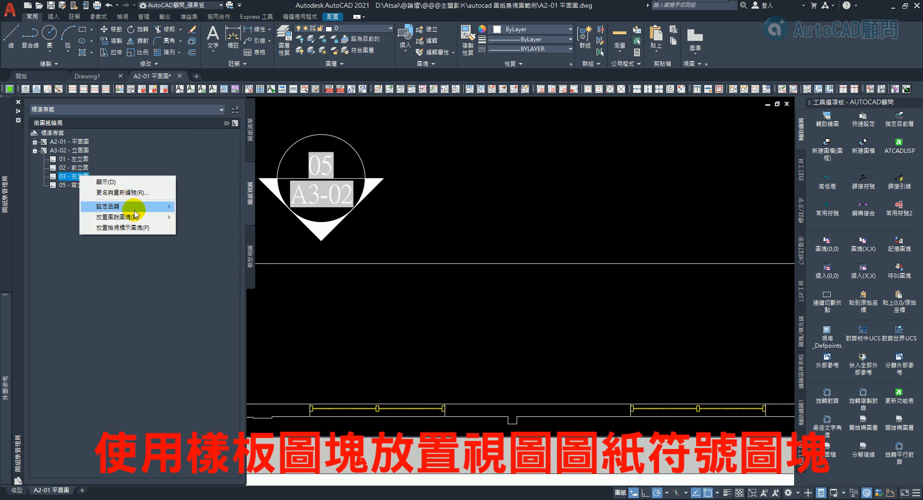
{"action": "mouse_move", "coordinate": [144, 217]}
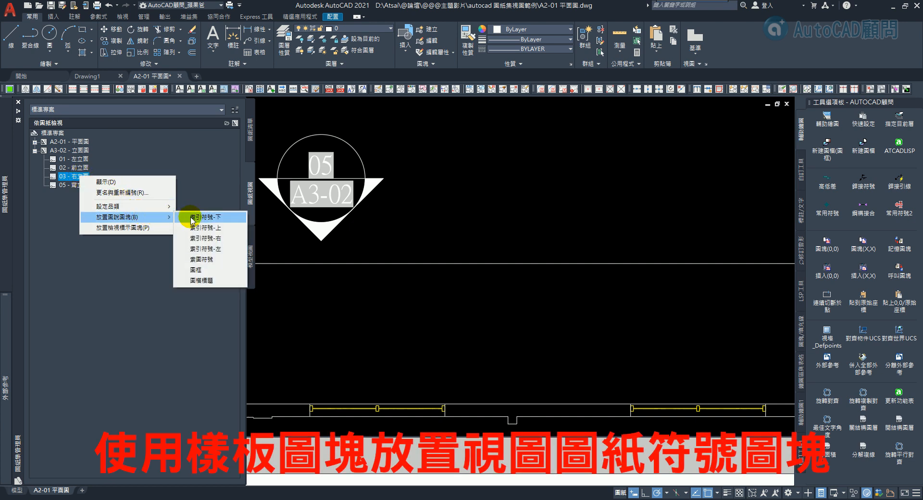
{"action": "left_click", "coordinate": [210, 239]}
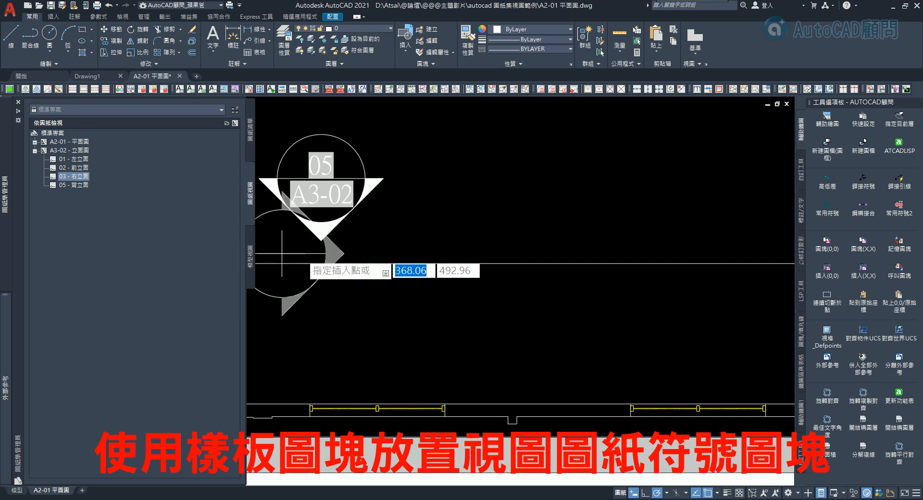
{"action": "scroll", "coordinate": [283, 346], "scroll_direction": "down", "scroll_amount": 5}
{"action": "scroll", "coordinate": [288, 331], "scroll_direction": "up", "scroll_amount": 4}
{"action": "scroll", "coordinate": [278, 313], "scroll_direction": "up", "scroll_amount": 3}
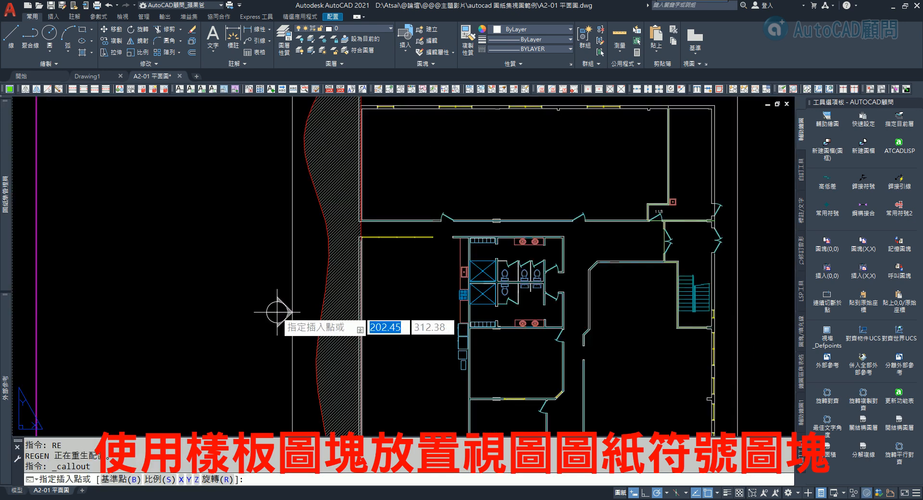
{"action": "left_click", "coordinate": [275, 313]}
{"action": "scroll", "coordinate": [276, 315], "scroll_direction": "up", "scroll_amount": 5}
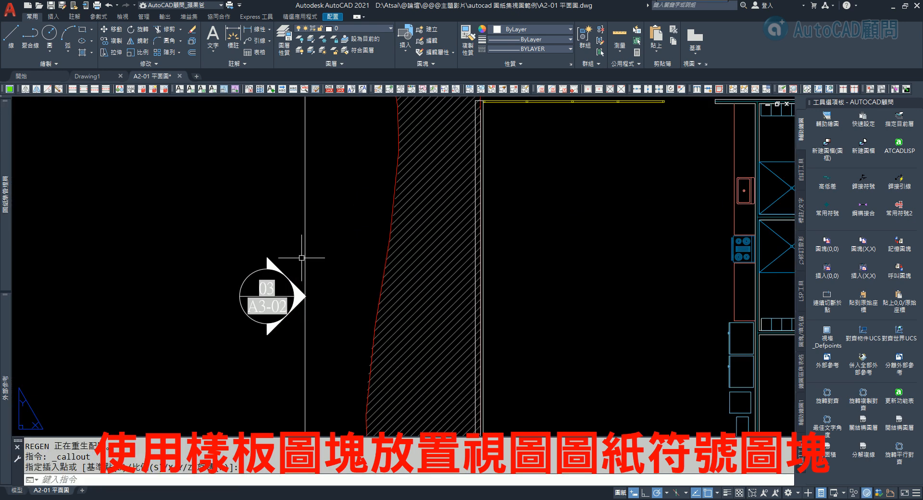
Step: Place the 索引符號-左 callout block for the 01 - 左立面 view beside the stair side of the floor plan
{"action": "mouse_move", "coordinate": [2, 231]}
{"action": "left_click", "coordinate": [76, 159]}
{"action": "right_click", "coordinate": [77, 159]}
{"action": "mouse_move", "coordinate": [130, 201]}
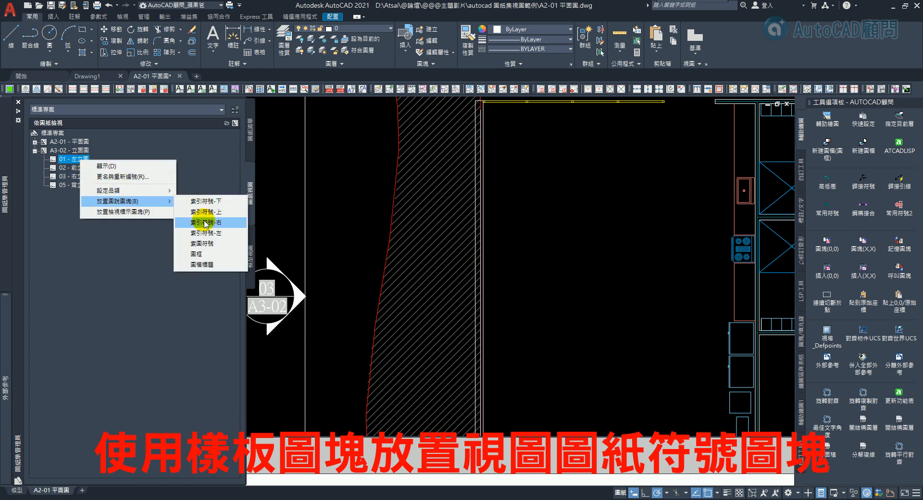
{"action": "left_click", "coordinate": [206, 225]}
{"action": "scroll", "coordinate": [442, 262], "scroll_direction": "down", "scroll_amount": 5}
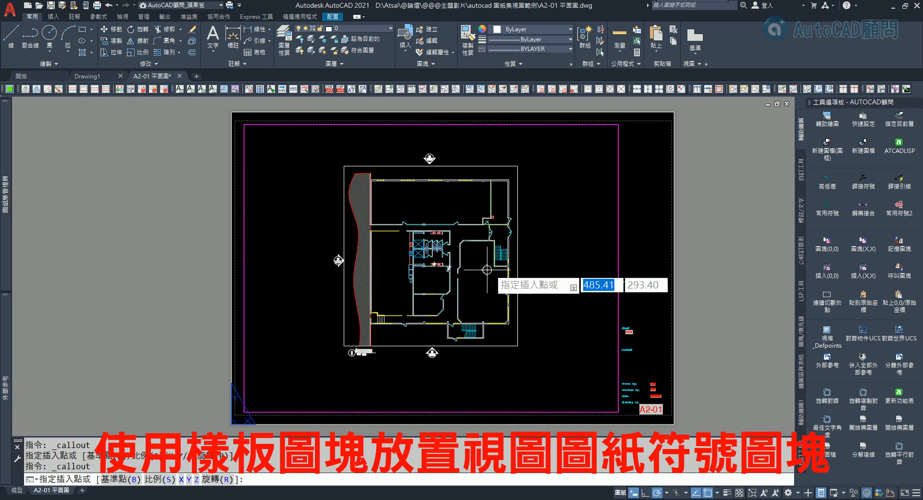
{"action": "scroll", "coordinate": [523, 264], "scroll_direction": "up", "scroll_amount": 3}
{"action": "left_click", "coordinate": [498, 252]}
{"action": "scroll", "coordinate": [536, 257], "scroll_direction": "up", "scroll_amount": 5}
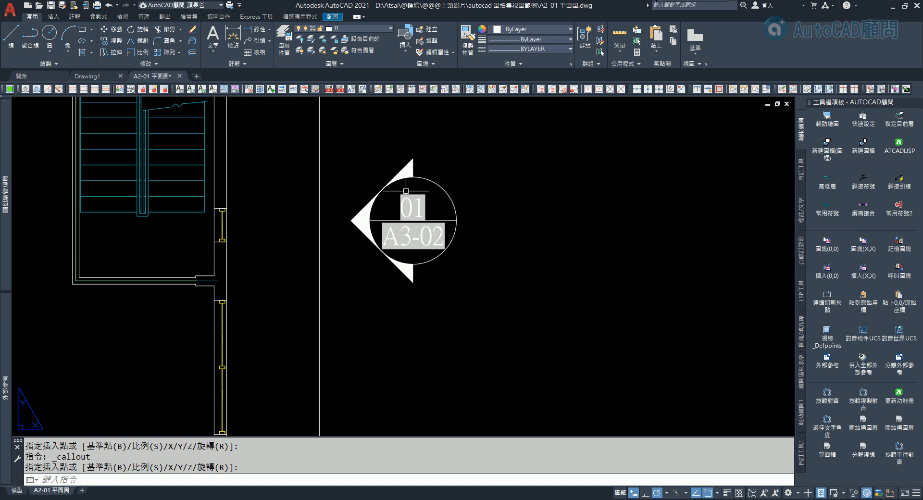
Step: Follow the link in callout 01 to the A3-02 立面圖 drawing and inspect the 左立面 view label
{"action": "mouse_move", "coordinate": [423, 194]}
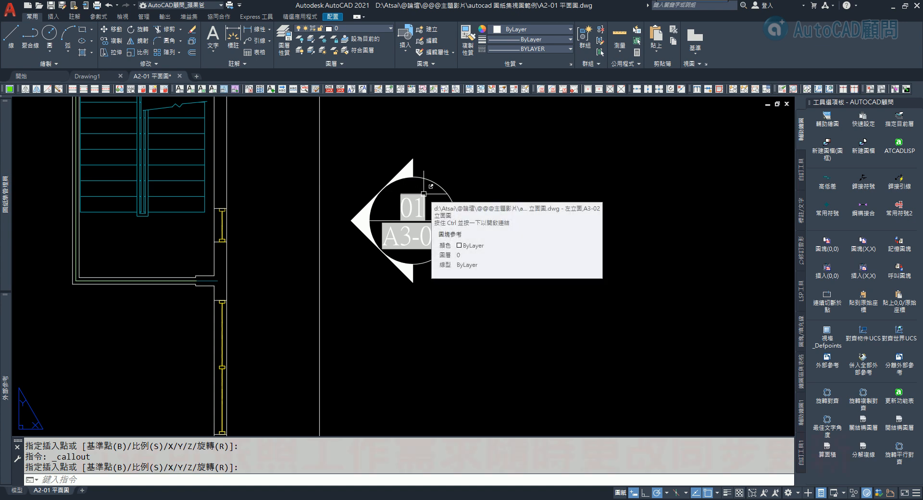
{"action": "left_click", "coordinate": [423, 193], "text": "ctrl"}
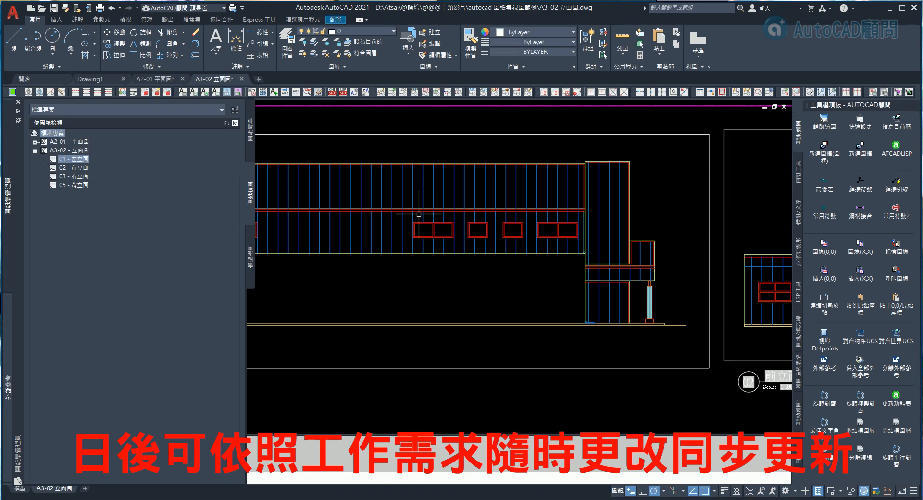
{"action": "middle_click_drag", "start_coordinate": [331, 304], "coordinate": [520, 294]}
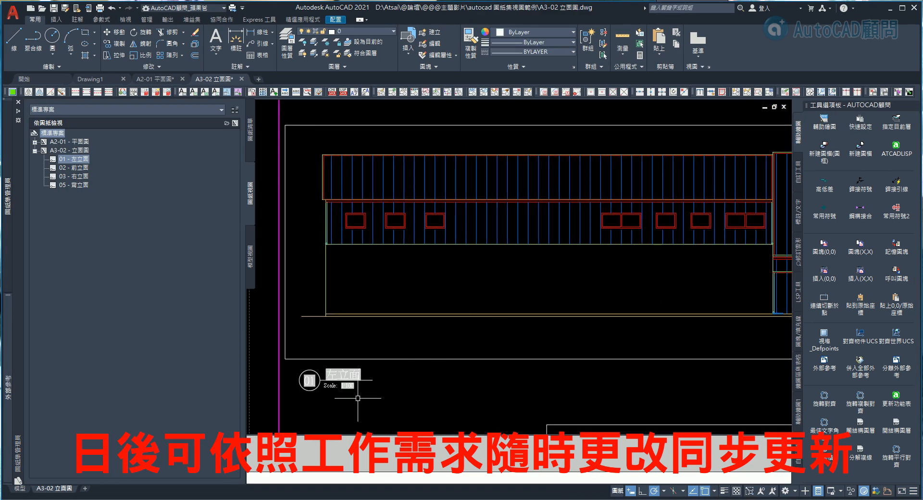
{"action": "scroll", "coordinate": [339, 392], "scroll_direction": "up", "scroll_amount": 6}
{"action": "middle_click_drag", "start_coordinate": [354, 388], "coordinate": [485, 386]}
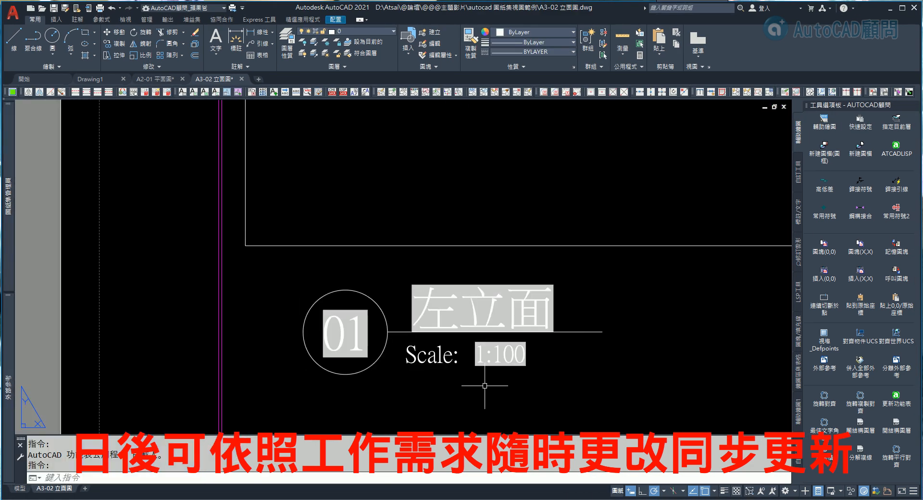
{"action": "scroll", "coordinate": [459, 350], "scroll_direction": "down", "scroll_amount": 6}
{"action": "middle_click_drag", "start_coordinate": [495, 337], "coordinate": [370, 318]}
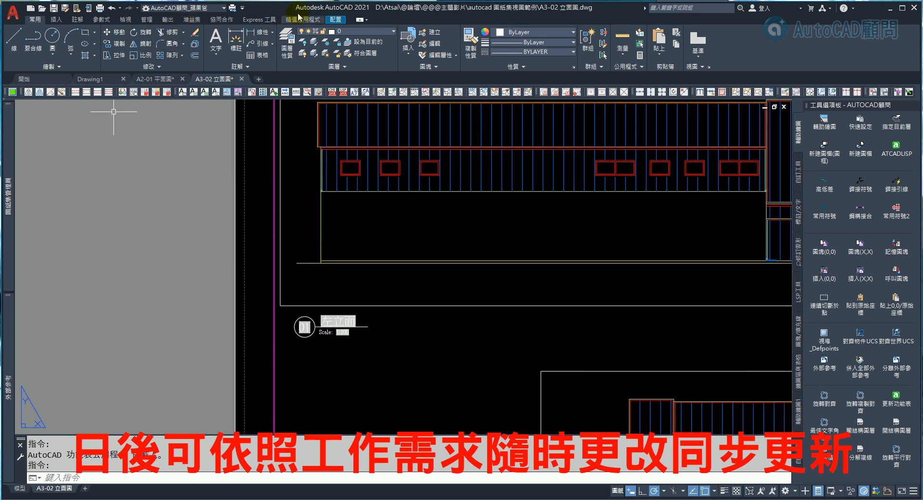
Step: Renumber the 背立面 sheet view as 04
{"action": "mouse_move", "coordinate": [5, 178]}
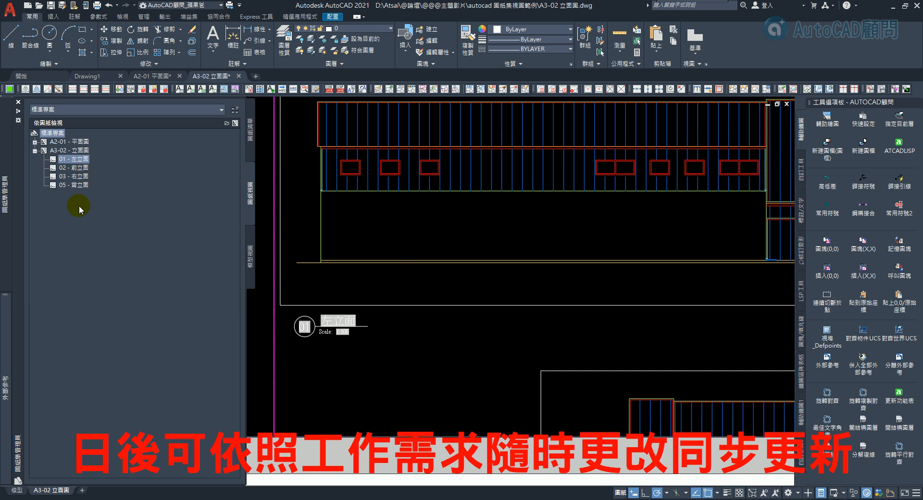
{"action": "right_click", "coordinate": [73, 186]}
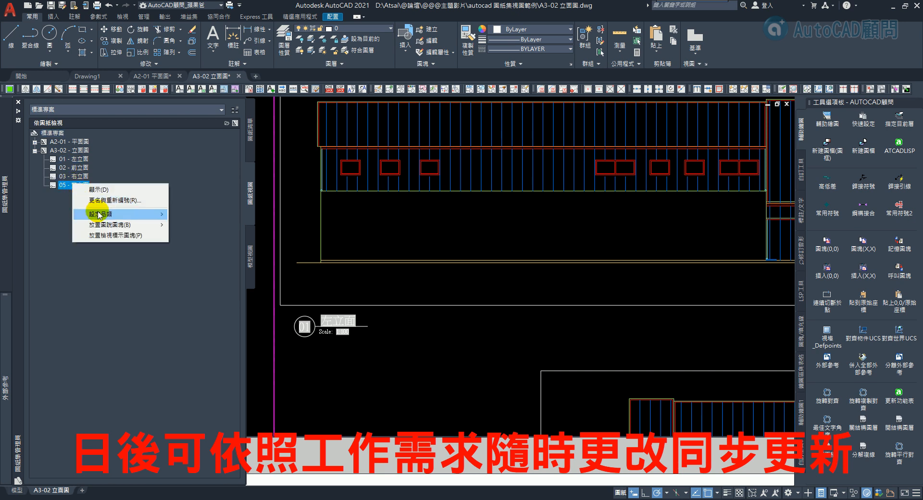
{"action": "left_click", "coordinate": [114, 200]}
{"action": "left_click", "coordinate": [354, 247]}
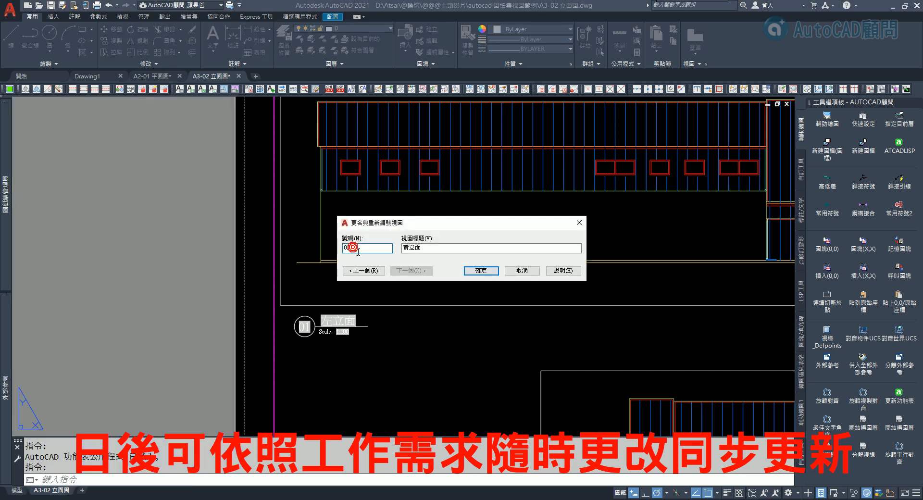
{"action": "type", "text": "04"}
{"action": "left_click", "coordinate": [480, 270]}
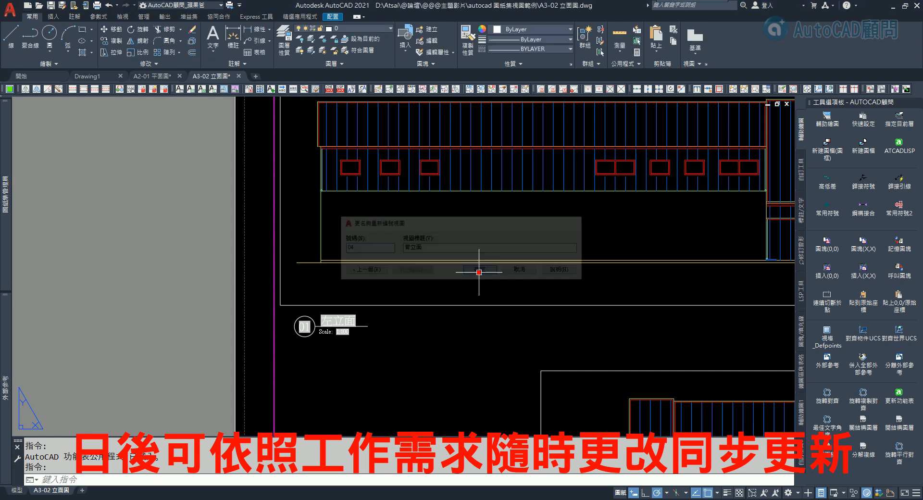
Step: Regenerate the A3-02 立面圖 drawing to update the 背立面 label number, and close the drawing without saving
{"action": "scroll", "coordinate": [435, 404], "scroll_direction": "up", "scroll_amount": 10}
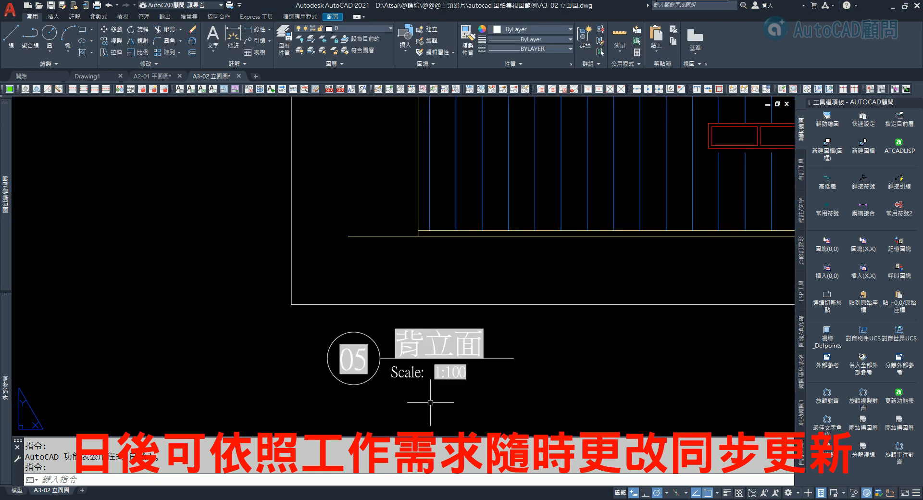
{"action": "type", "text": "RE"}
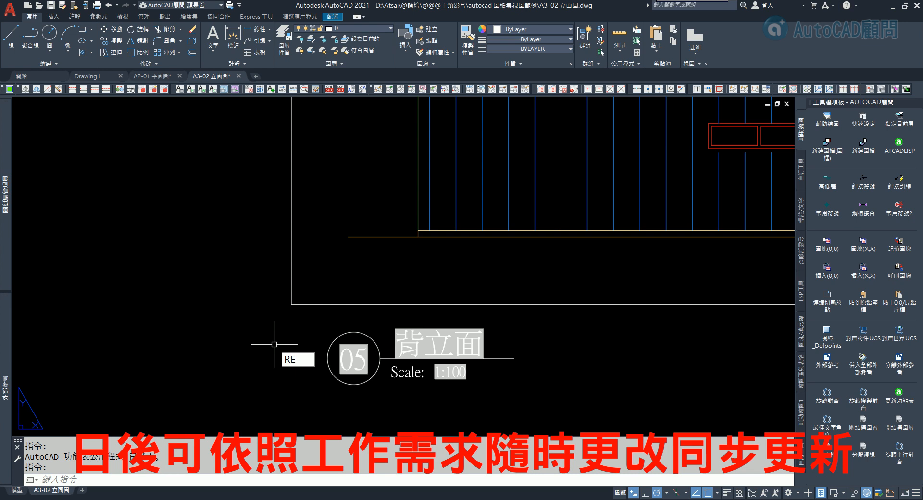
{"action": "left_click", "coordinate": [307, 376]}
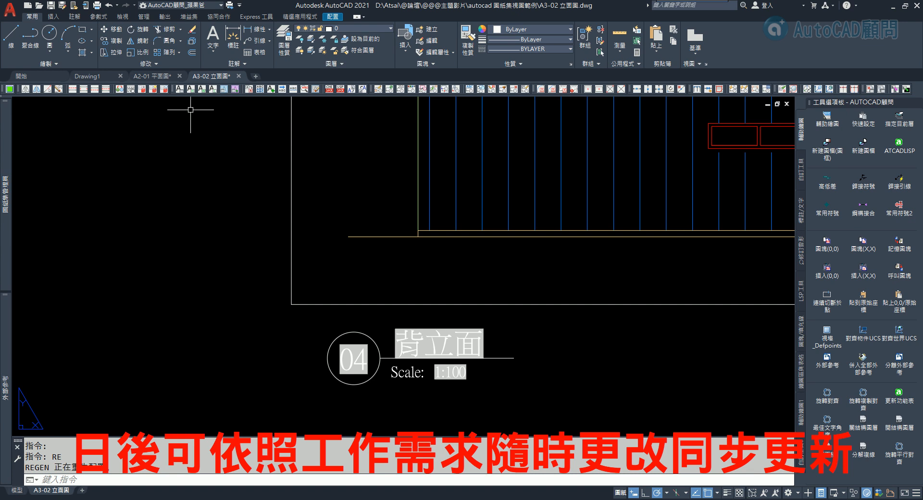
{"action": "left_click", "coordinate": [239, 76]}
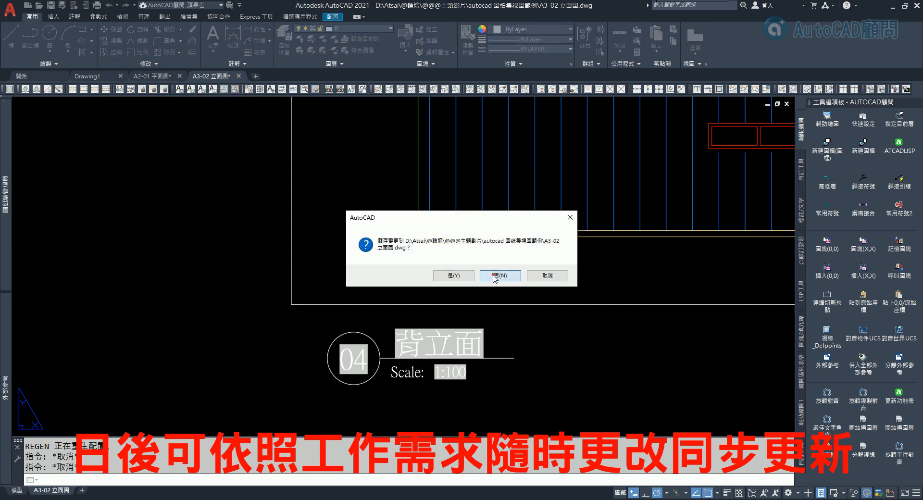
{"action": "left_click", "coordinate": [492, 274]}
Step: Renumber the A3-02 立面圖 sheet as A3-01, with layout name A3-01 立面圖 and file name A3-01 立面圖.dwg
{"action": "left_click", "coordinate": [4, 175]}
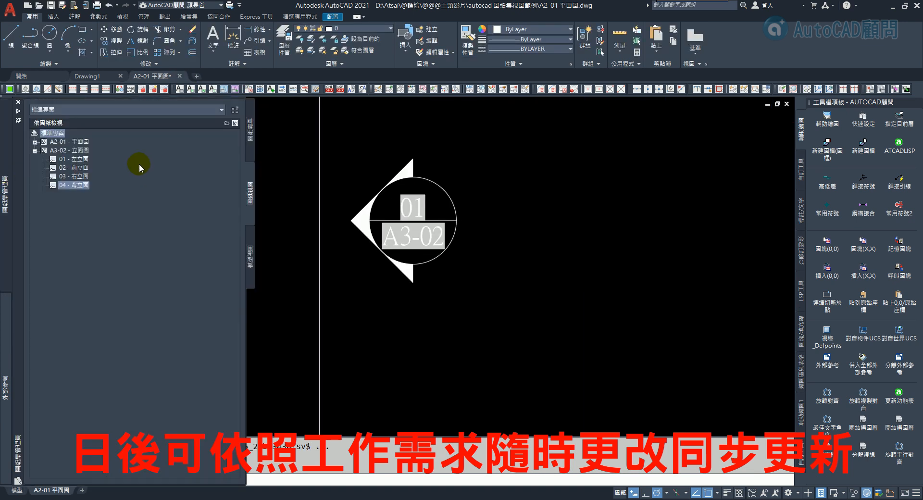
{"action": "right_click", "coordinate": [66, 153]}
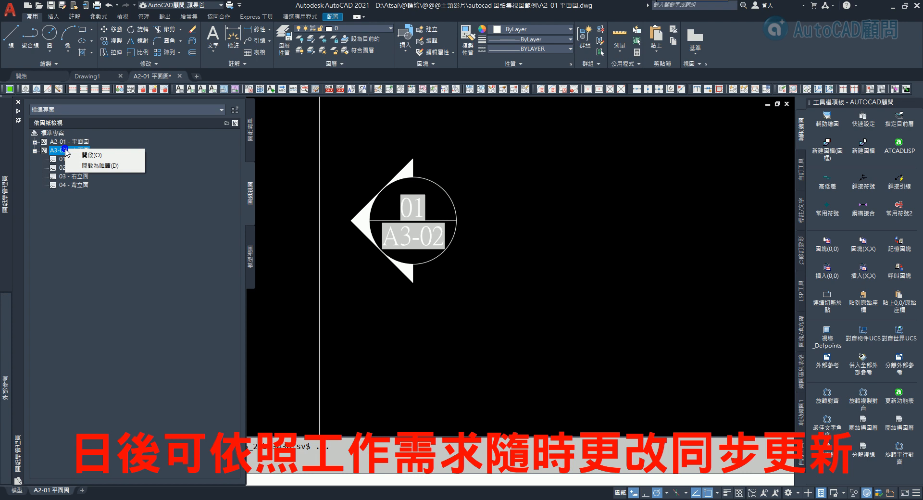
{"action": "left_click", "coordinate": [251, 148]}
{"action": "right_click", "coordinate": [85, 161]}
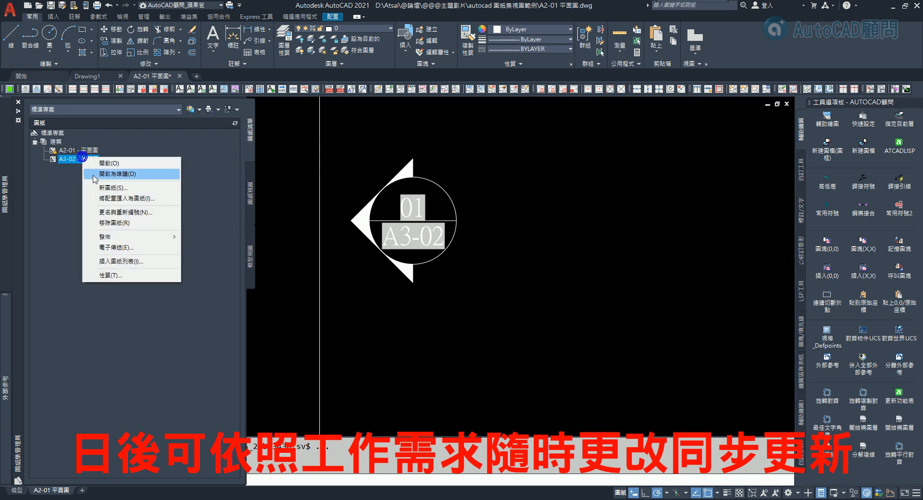
{"action": "left_click", "coordinate": [117, 208]}
{"action": "left_click", "coordinate": [356, 208]}
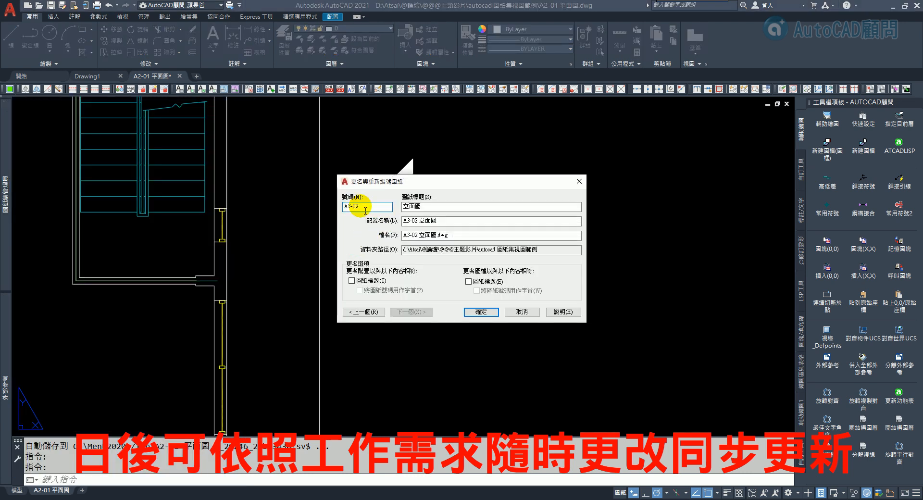
{"action": "key", "text": "BackSpace"}
{"action": "type", "text": "1"}
{"action": "left_click", "coordinate": [414, 220]}
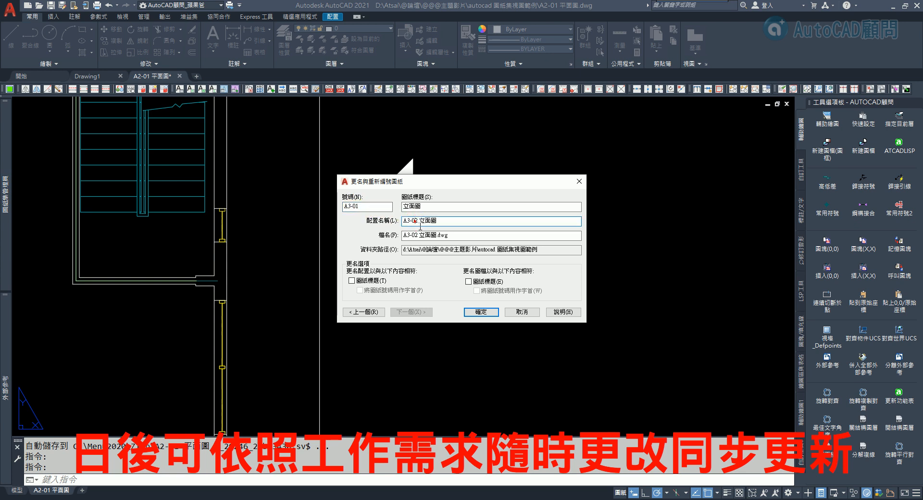
{"action": "key", "text": "BackSpace"}
{"action": "type", "text": "1"}
{"action": "key", "text": "BackSpace"}
{"action": "type", "text": "1"}
{"action": "left_click", "coordinate": [476, 312]}
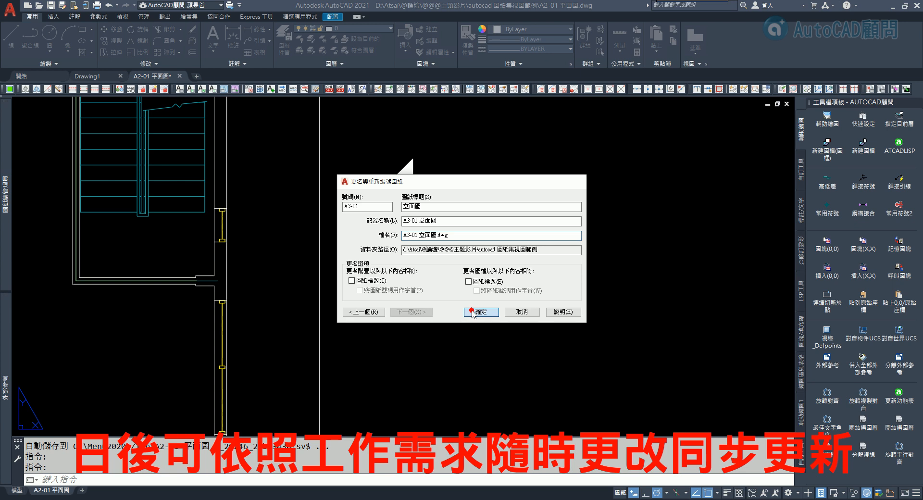
Step: Regenerate the A2-01 平面圖 drawing and check the view and sheet numbers in the callouts around the floor plan
{"action": "type", "text": "RE"}
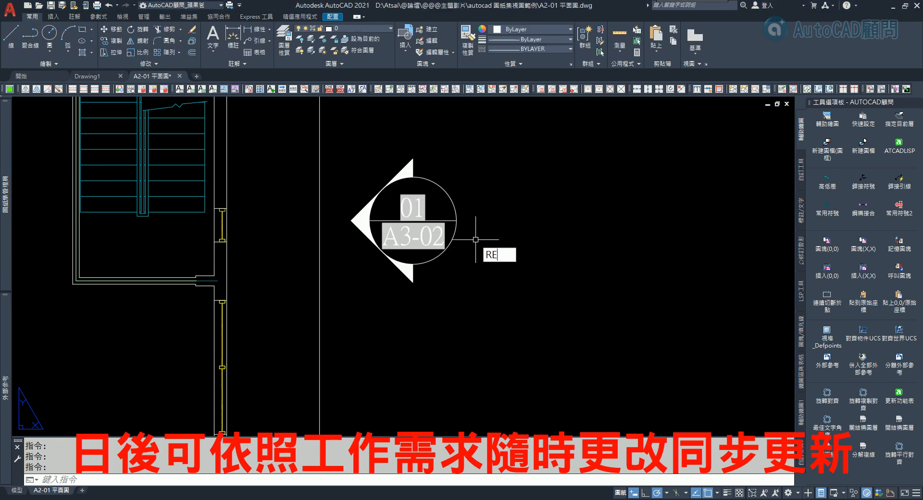
{"action": "left_click", "coordinate": [506, 270]}
{"action": "scroll", "coordinate": [450, 248], "scroll_direction": "down", "scroll_amount": 6}
{"action": "mouse_move", "coordinate": [29, 252]}
{"action": "middle_mouse_down"}
{"action": "mouse_move", "coordinate": [260, 271]}
{"action": "mouse_move", "coordinate": [246, 131]}
{"action": "middle_mouse_up"}
{"action": "scroll", "coordinate": [206, 270], "scroll_direction": "up", "scroll_amount": 8}
{"action": "scroll", "coordinate": [168, 245], "scroll_direction": "down", "scroll_amount": 8}
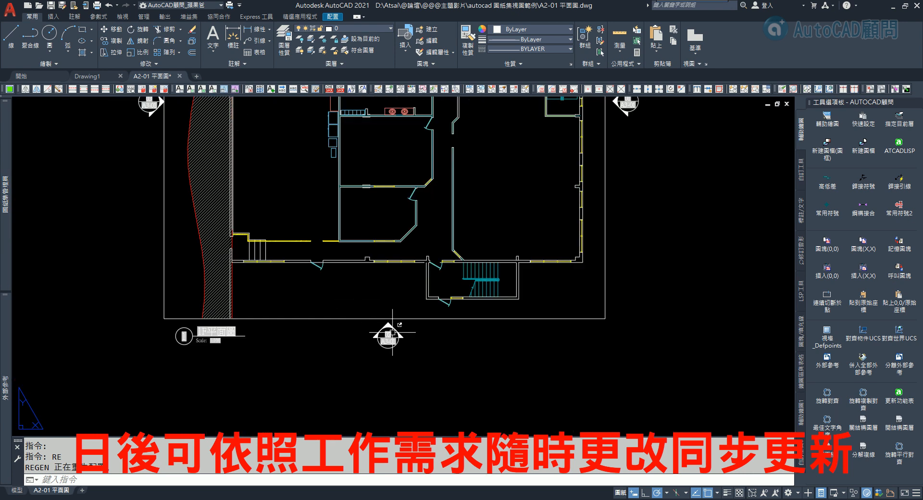
{"action": "scroll", "coordinate": [389, 335], "scroll_direction": "up", "scroll_amount": 10}
{"action": "scroll", "coordinate": [386, 333], "scroll_direction": "down", "scroll_amount": 10}
{"action": "middle_click_drag", "start_coordinate": [386, 203], "coordinate": [374, 407]}
{"action": "middle_click_drag", "start_coordinate": [393, 127], "coordinate": [384, 327]}
{"action": "scroll", "coordinate": [342, 238], "scroll_direction": "up", "scroll_amount": 12}
{"action": "middle_click", "coordinate": [342, 238]}
{"action": "middle_click", "coordinate": [342, 238]}
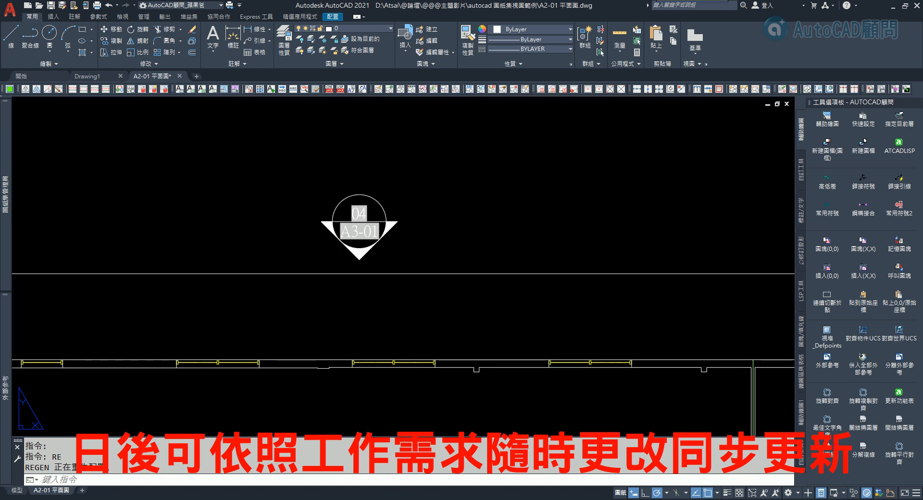
Step: Open the A3-01 立面圖 sheet from the sheet set and review its elevation view labels and sheet number
{"action": "mouse_move", "coordinate": [4, 207]}
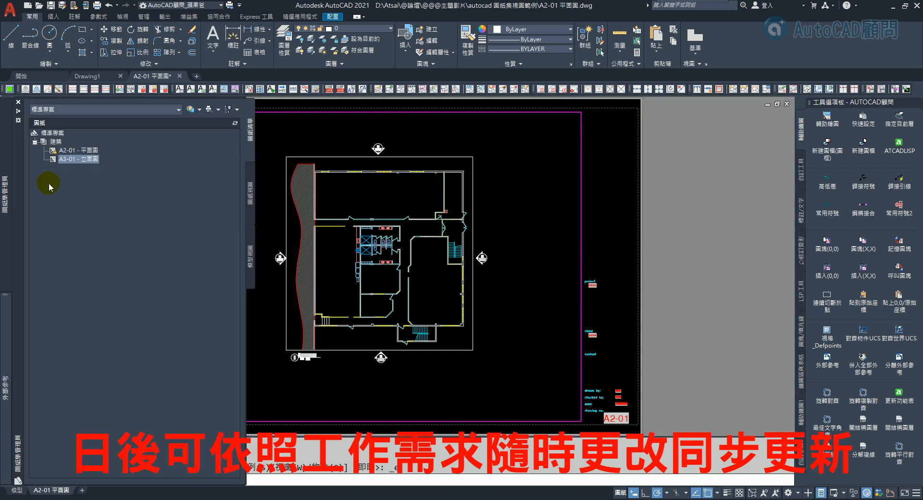
{"action": "double_click", "coordinate": [79, 159]}
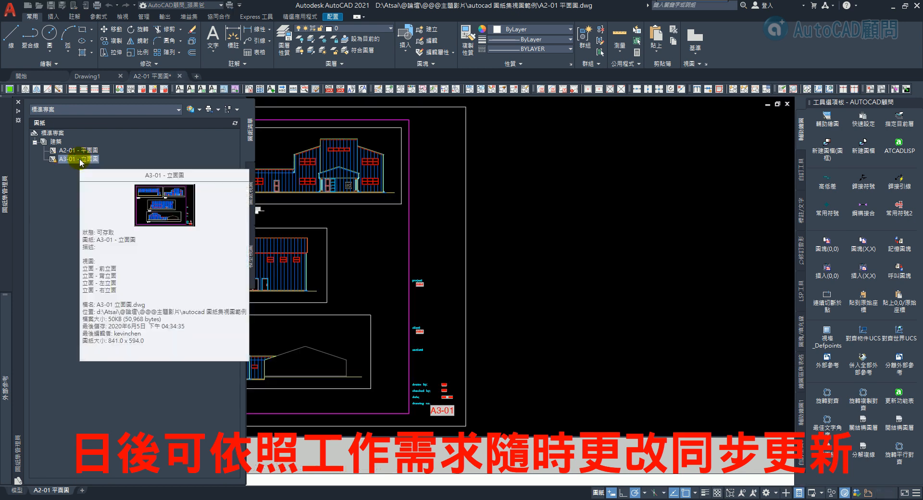
{"action": "scroll", "coordinate": [447, 419], "scroll_direction": "up", "scroll_amount": 8}
{"action": "scroll", "coordinate": [451, 417], "scroll_direction": "down", "scroll_amount": 6}
{"action": "middle_click_drag", "start_coordinate": [234, 397], "coordinate": [493, 332]}
{"action": "scroll", "coordinate": [174, 318], "scroll_direction": "up", "scroll_amount": 5}
{"action": "scroll", "coordinate": [185, 320], "scroll_direction": "down", "scroll_amount": 5}
{"action": "middle_click", "coordinate": [244, 319]}
{"action": "middle_click", "coordinate": [243, 319]}
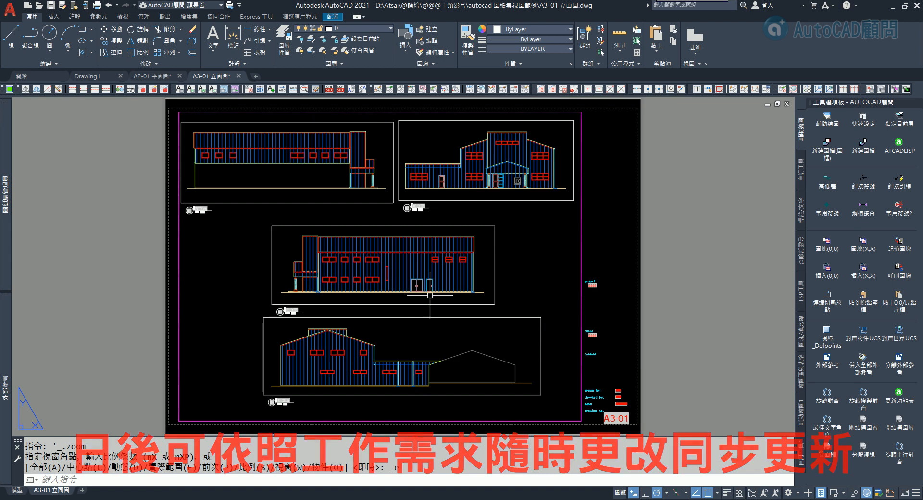